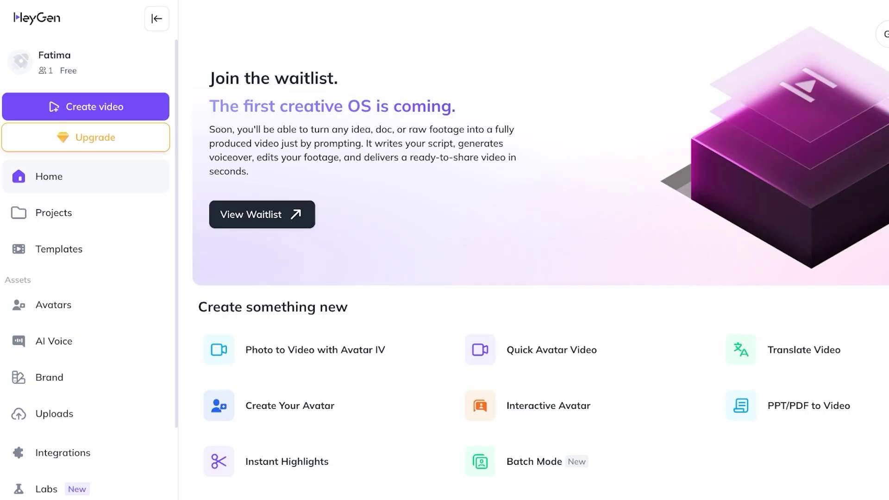
{"action": "scroll", "coordinate": [540, 249], "scroll_direction": "down", "scroll_amount": 3}
{"action": "scroll", "coordinate": [540, 250], "scroll_direction": "up", "scroll_amount": 3}
{"action": "scroll", "coordinate": [539, 250], "scroll_direction": "down", "scroll_amount": 3}
{"action": "scroll", "coordinate": [538, 132], "scroll_direction": "down", "scroll_amount": 3}
{"action": "scroll", "coordinate": [538, 132], "scroll_direction": "up", "scroll_amount": 5}
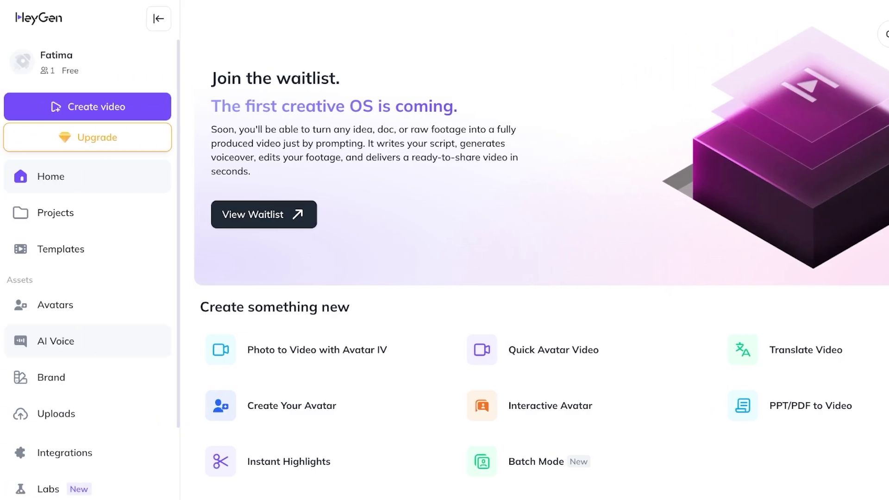
- Open the AI Voice page, view the offer for creating a new voice, dismiss it and look over the voice library
{"action": "left_click", "coordinate": [55, 341]}
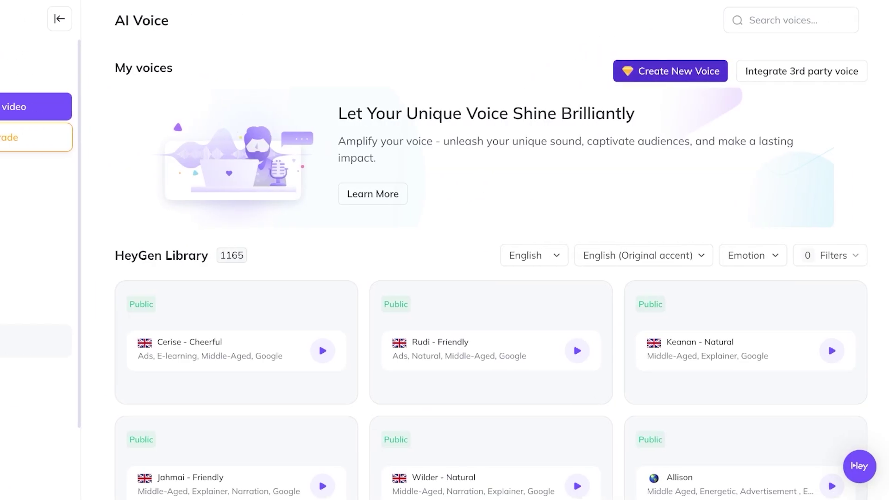
{"action": "left_click", "coordinate": [670, 71]}
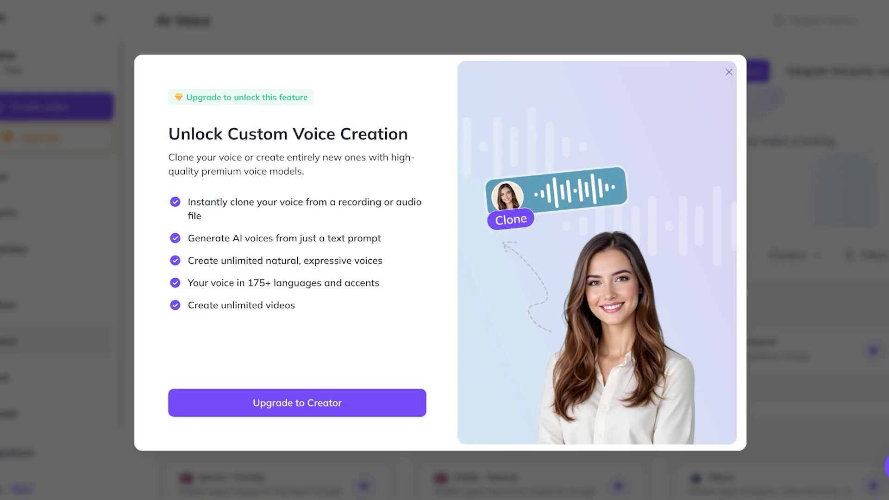
{"action": "left_click", "coordinate": [729, 71]}
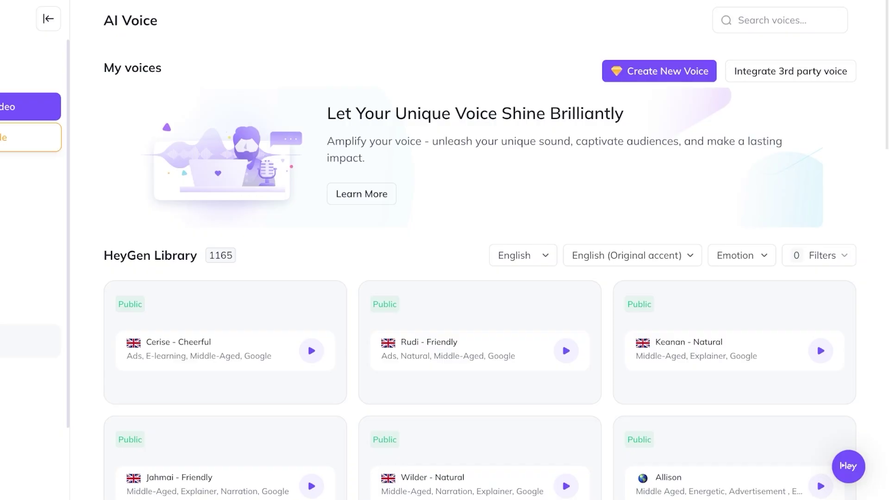
{"action": "scroll", "coordinate": [734, 232], "scroll_direction": "down", "scroll_amount": 2}
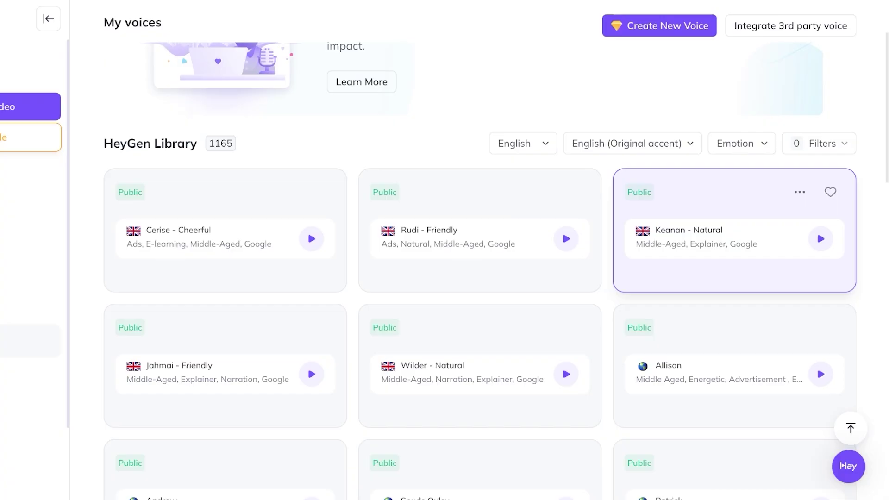
{"action": "scroll", "coordinate": [480, 277], "scroll_direction": "up", "scroll_amount": 2}
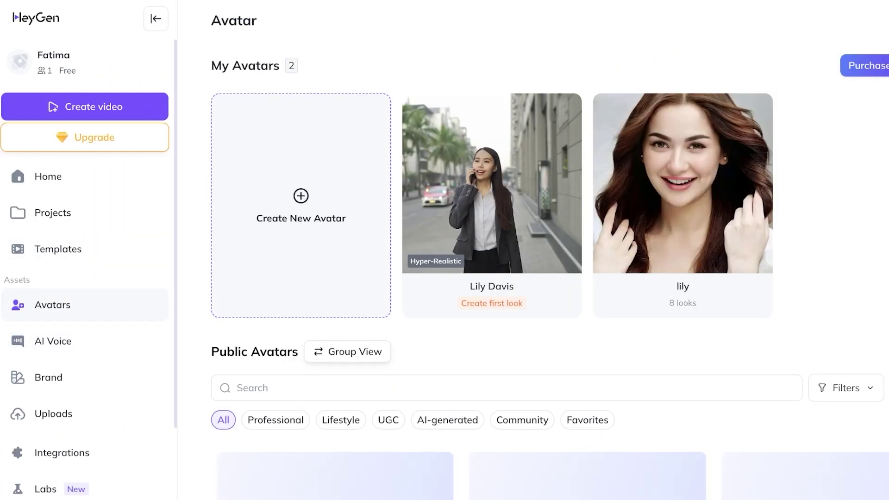
- Open the new avatar creation choices and examine the Start with video and Start with photo options
{"action": "left_click", "coordinate": [301, 205]}
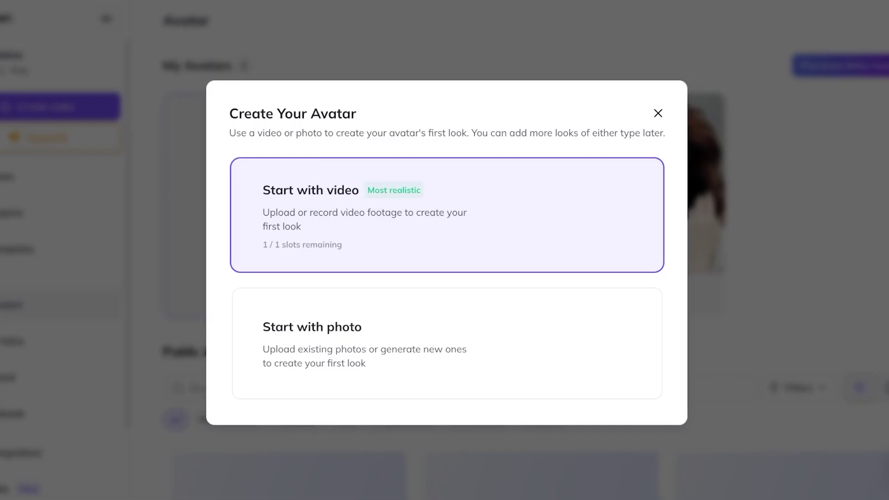
{"action": "mouse_move", "coordinate": [447, 343]}
{"action": "left_click", "coordinate": [447, 215]}
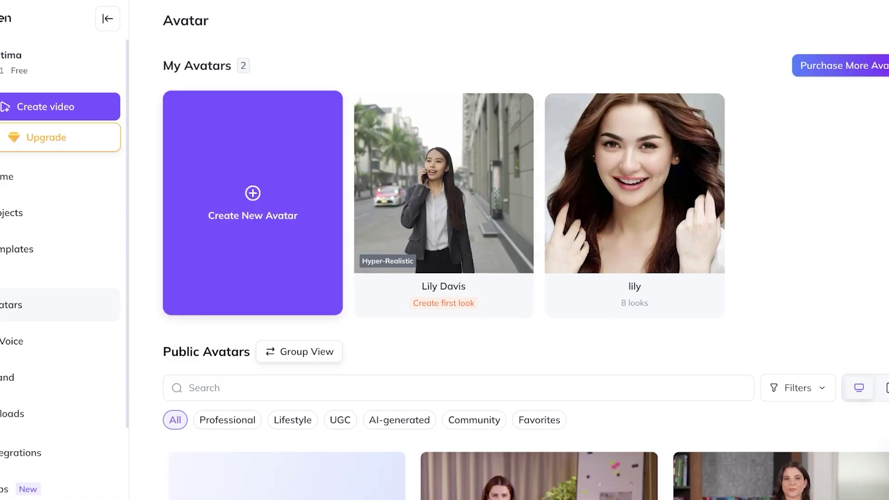
{"action": "left_click", "coordinate": [251, 202]}
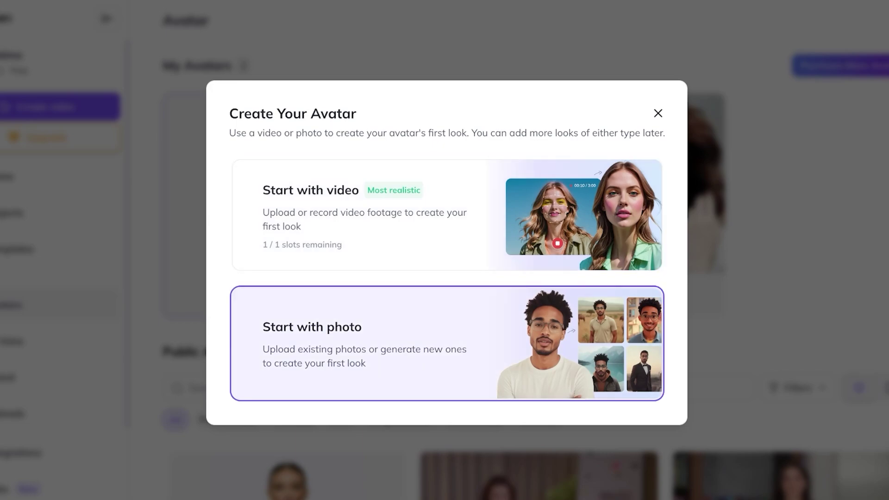
{"action": "left_click", "coordinate": [417, 344]}
{"action": "left_click", "coordinate": [384, 343]}
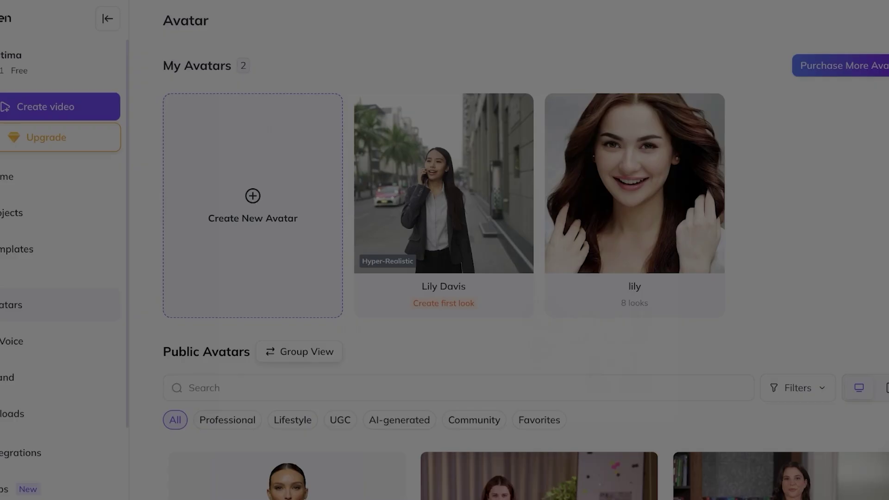
- Open the personal avatar lily, view its avatar voices and open the option to add favorite voices
{"action": "scroll", "coordinate": [444, 278], "scroll_direction": "down", "scroll_amount": 3}
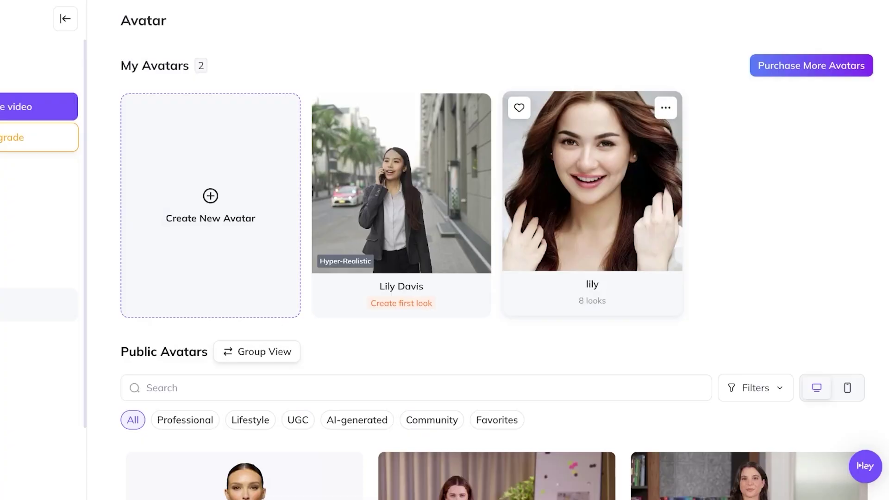
{"action": "left_click", "coordinate": [592, 194]}
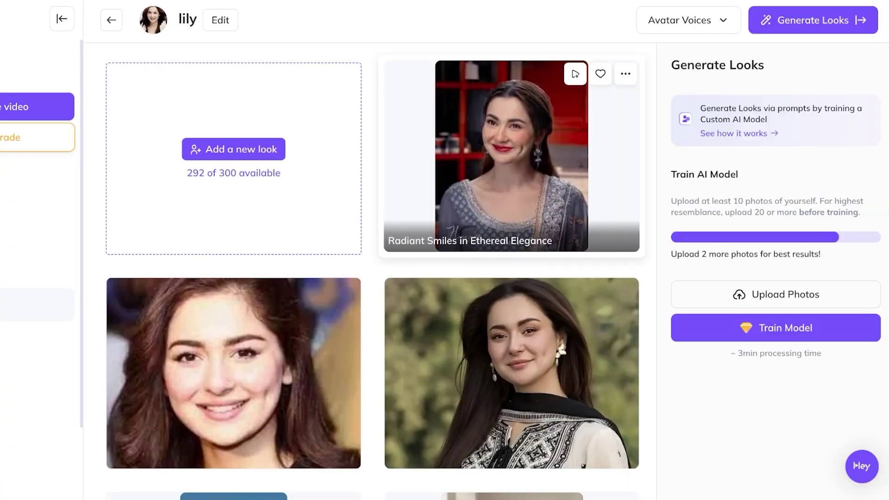
{"action": "left_click", "coordinate": [685, 20]}
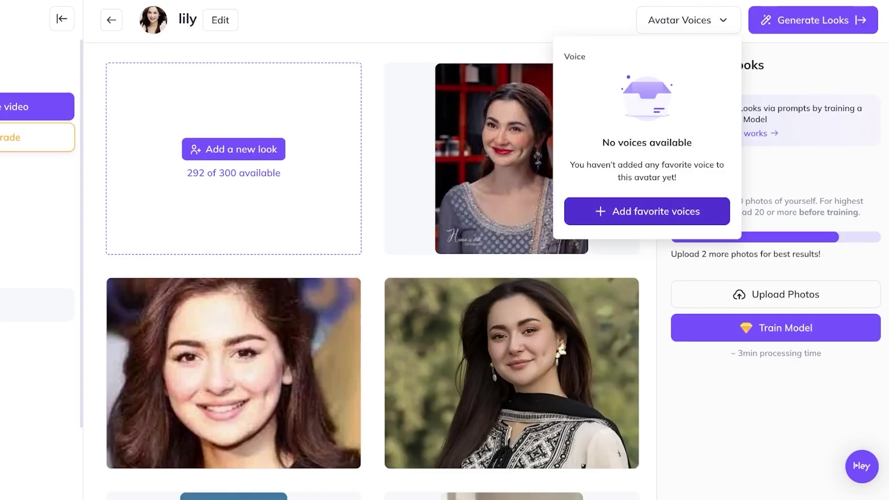
{"action": "left_click", "coordinate": [647, 212]}
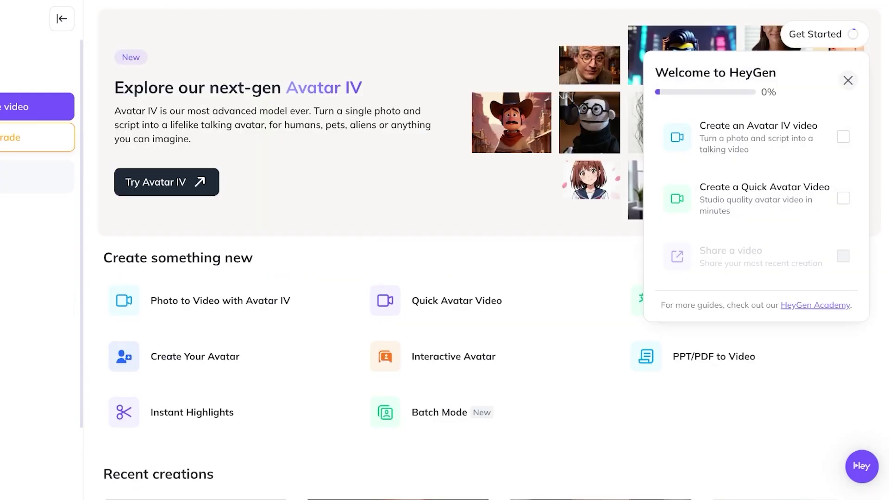
- Return to the Avatars page and filter the public avatars to the UGC category
{"action": "scroll", "coordinate": [85, 268], "scroll_direction": "down", "scroll_amount": 2}
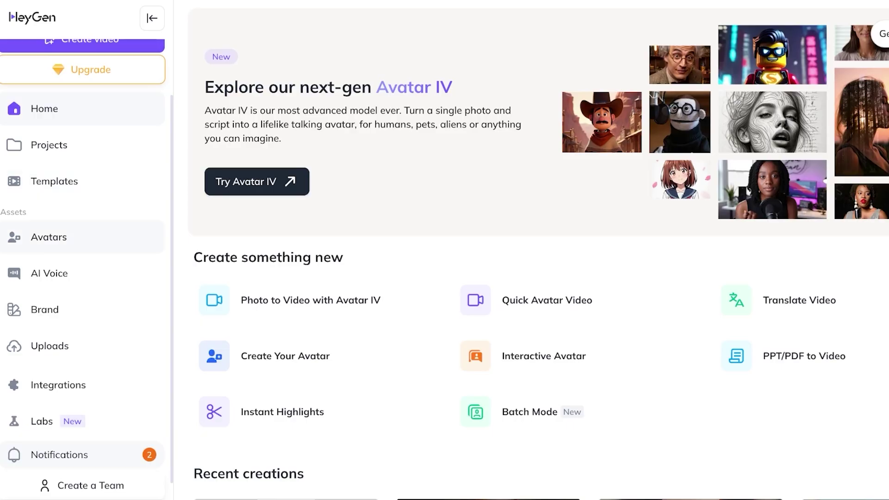
{"action": "left_click", "coordinate": [48, 237]}
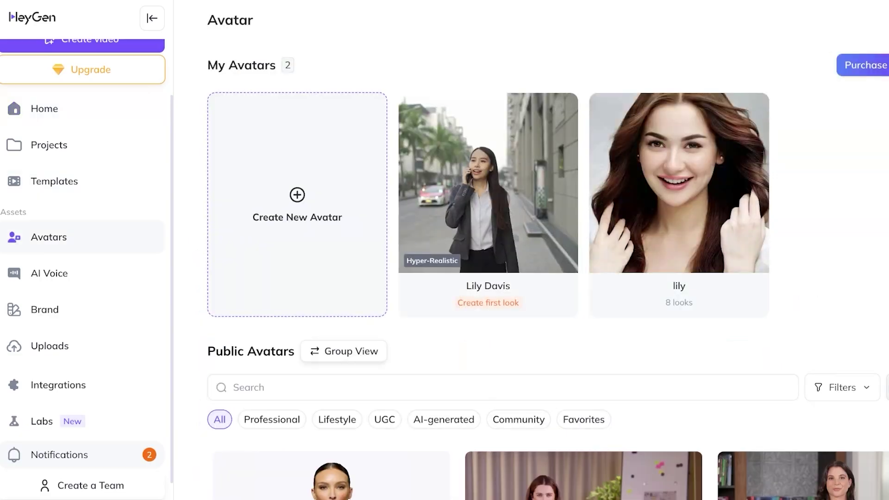
{"action": "scroll", "coordinate": [531, 250], "scroll_direction": "down", "scroll_amount": 3}
{"action": "scroll", "coordinate": [555, 231], "scroll_direction": "down", "scroll_amount": 15}
{"action": "scroll", "coordinate": [556, 232], "scroll_direction": "up", "scroll_amount": 15}
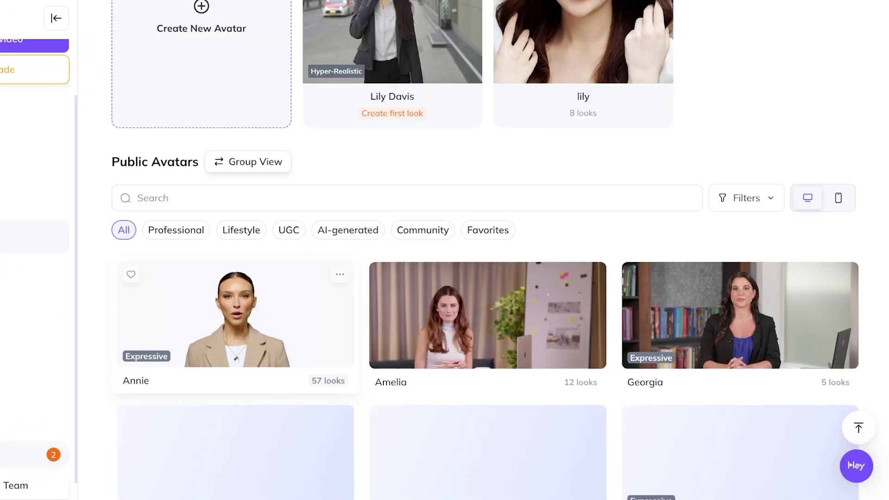
{"action": "left_click", "coordinate": [289, 231]}
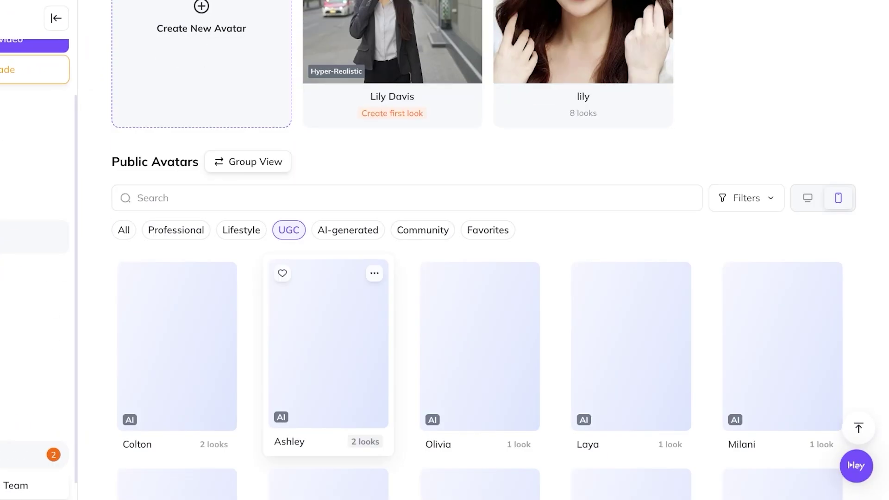
- Browse the UGC public avatars to find a suitable presenter for the video
{"action": "scroll", "coordinate": [329, 324], "scroll_direction": "down", "scroll_amount": 7}
{"action": "scroll", "coordinate": [782, 287], "scroll_direction": "down", "scroll_amount": 2}
{"action": "scroll", "coordinate": [782, 287], "scroll_direction": "up", "scroll_amount": 7}
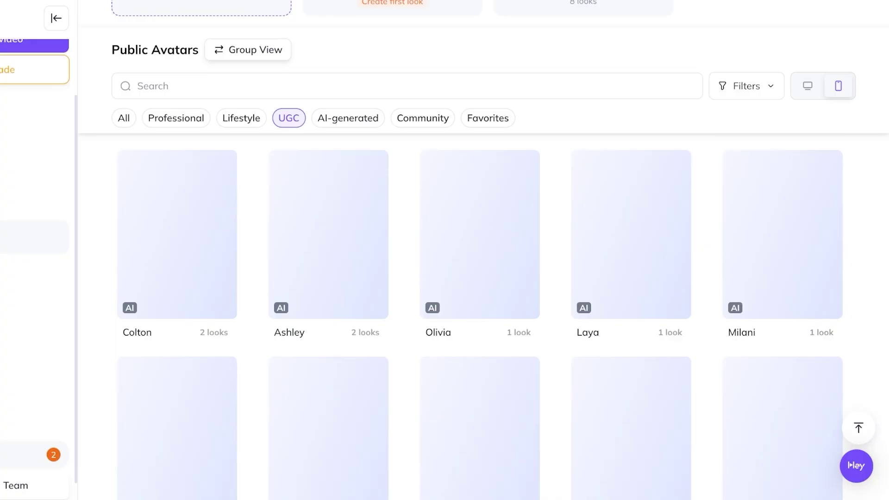
{"action": "scroll", "coordinate": [480, 287], "scroll_direction": "down", "scroll_amount": 2}
{"action": "scroll", "coordinate": [179, 194], "scroll_direction": "up", "scroll_amount": 7}
{"action": "scroll", "coordinate": [178, 194], "scroll_direction": "down", "scroll_amount": 9}
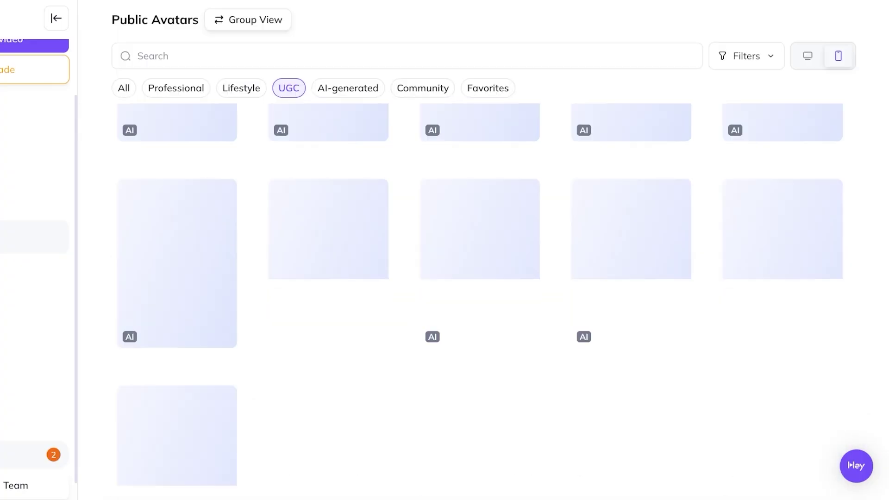
{"action": "scroll", "coordinate": [480, 296], "scroll_direction": "down", "scroll_amount": 10}
{"action": "scroll", "coordinate": [328, 185], "scroll_direction": "up", "scroll_amount": 5}
{"action": "scroll", "coordinate": [328, 186], "scroll_direction": "down", "scroll_amount": 5}
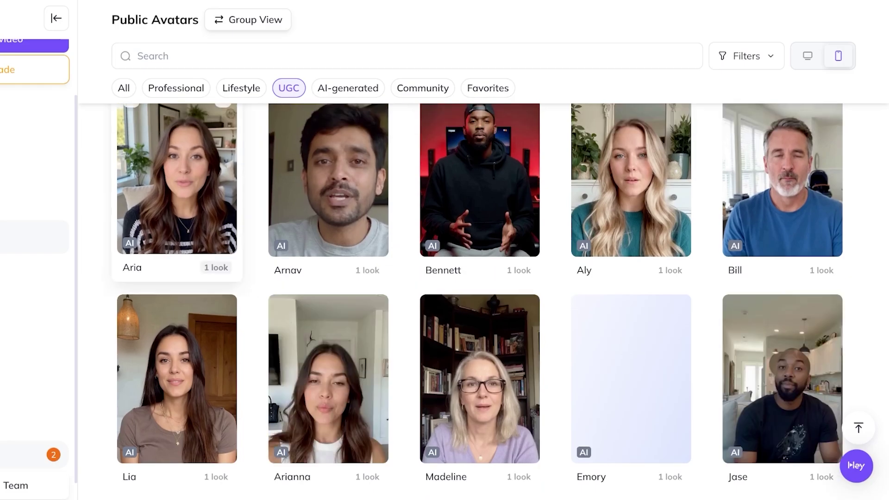
{"action": "scroll", "coordinate": [177, 352], "scroll_direction": "down", "scroll_amount": 3}
{"action": "scroll", "coordinate": [479, 301], "scroll_direction": "down", "scroll_amount": 3}
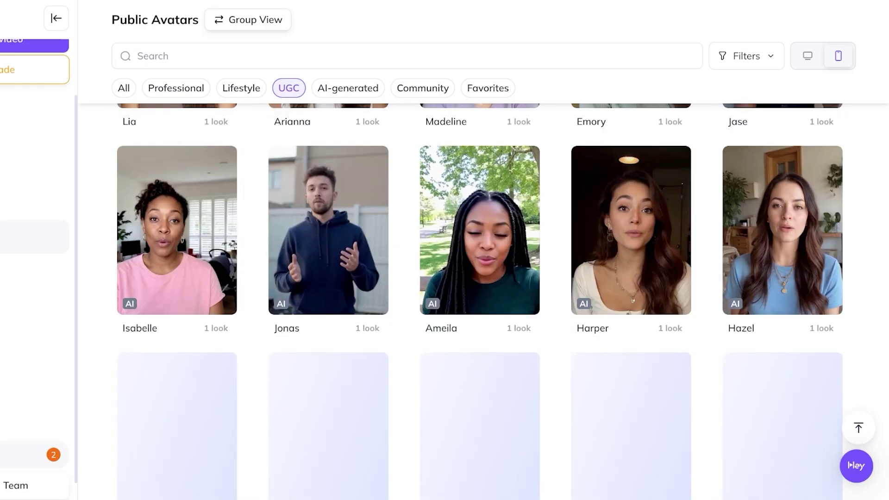
{"action": "scroll", "coordinate": [480, 301], "scroll_direction": "up", "scroll_amount": 10}
{"action": "scroll", "coordinate": [479, 301], "scroll_direction": "down", "scroll_amount": 8}
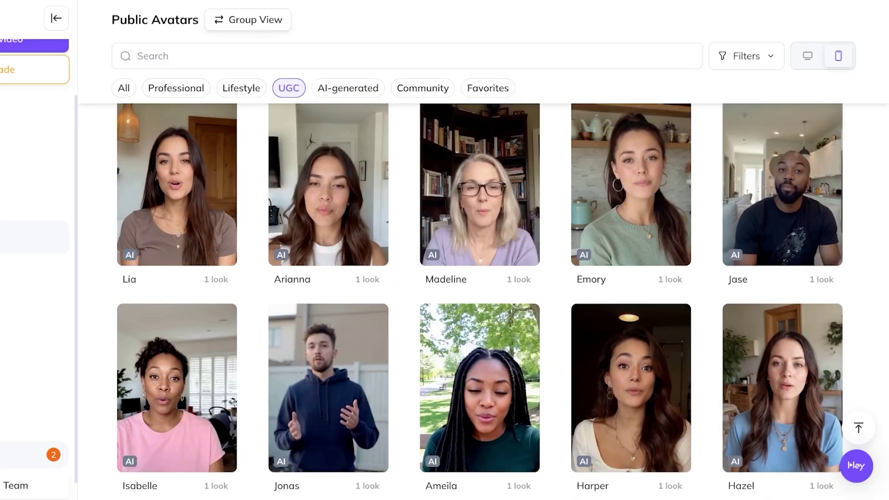
{"action": "scroll", "coordinate": [630, 352], "scroll_direction": "down", "scroll_amount": 1}
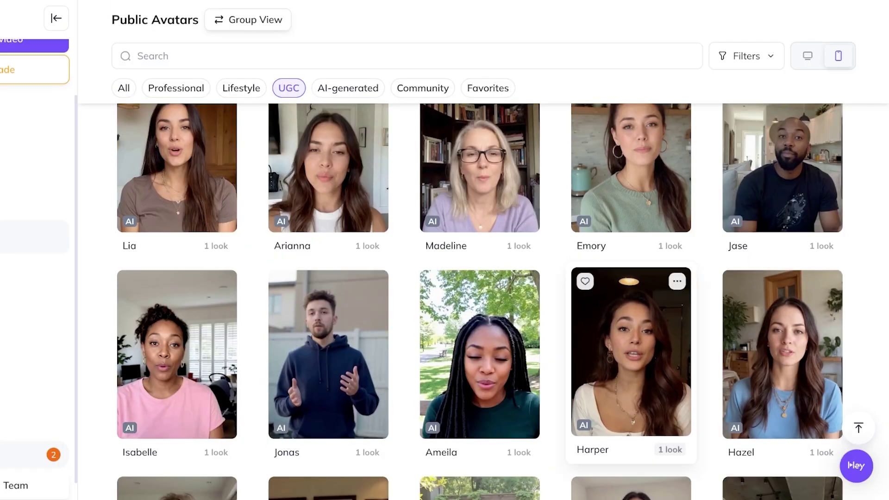
{"action": "scroll", "coordinate": [630, 301], "scroll_direction": "down", "scroll_amount": 5}
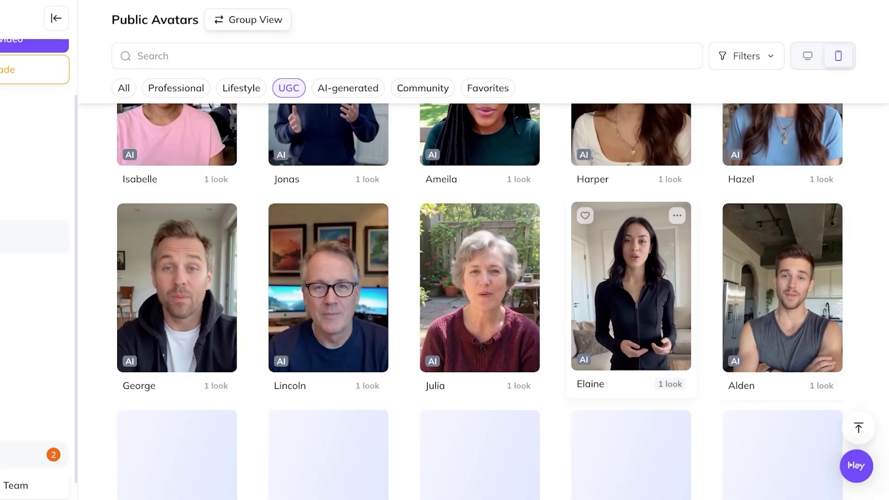
{"action": "scroll", "coordinate": [279, 346], "scroll_direction": "up", "scroll_amount": 5}
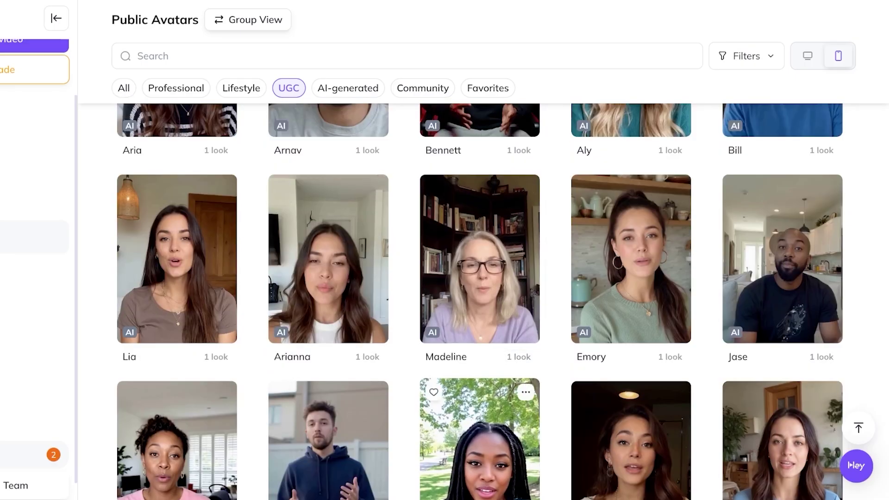
{"action": "scroll", "coordinate": [631, 301], "scroll_direction": "down", "scroll_amount": 3}
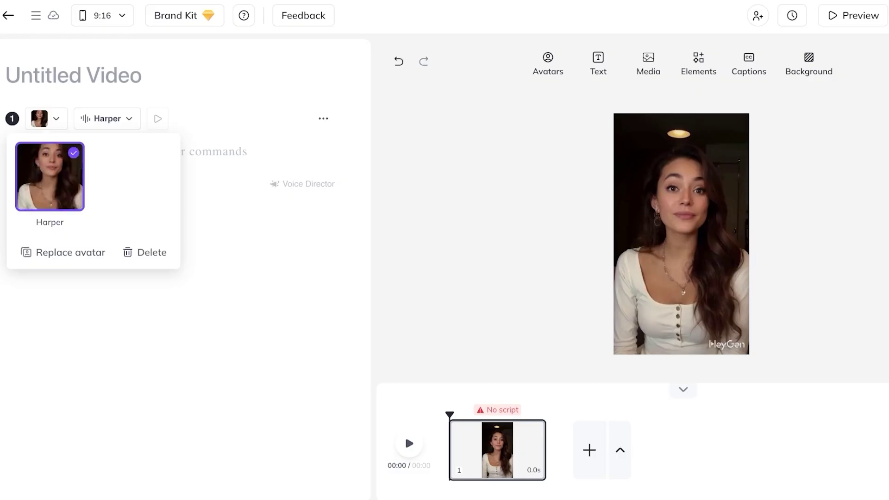
- Enter the scene script "Hi i'm lily this is my honest review on xyz product"
{"action": "left_click", "coordinate": [213, 152]}
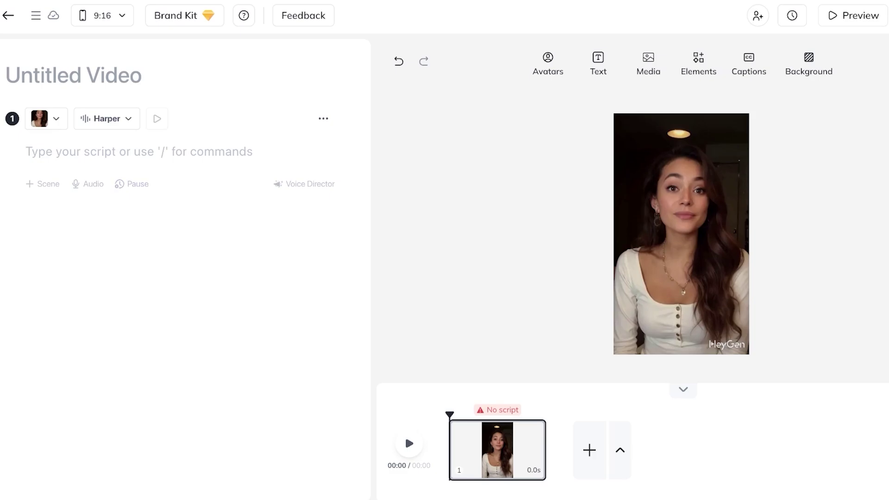
{"action": "type", "text": "Hi my"}
{"action": "key", "text": "BackSpace"}
{"action": "key", "text": "BackSpace"}
{"action": "key", "text": "BackSpace"}
{"action": "type", "text": "i'm lily t"}
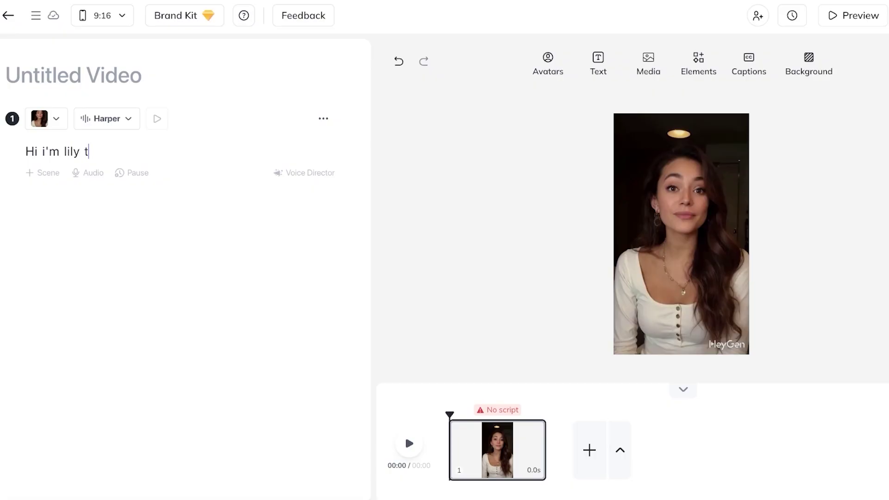
{"action": "type", "text": "his is my honest"}
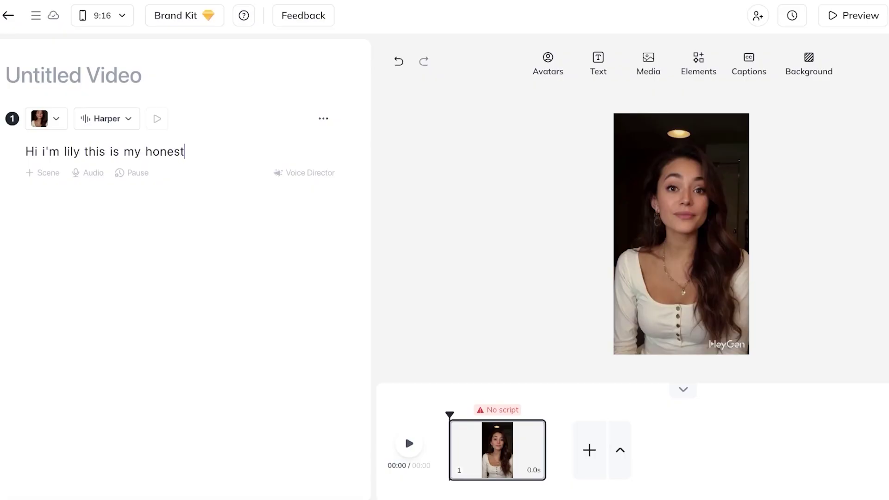
{"action": "type", "text": " review on xyz product"}
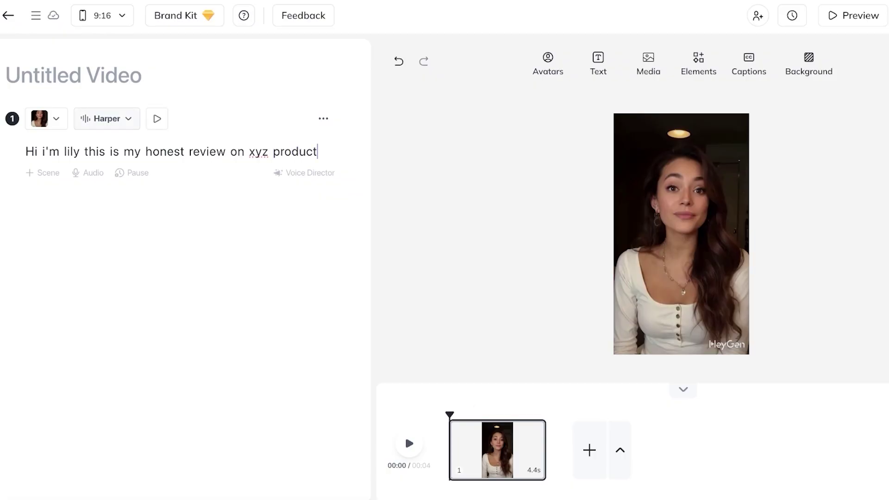
- Check the accent options of the Harper voice and browse the public voices in the HeyGen Library
{"action": "left_click", "coordinate": [106, 119]}
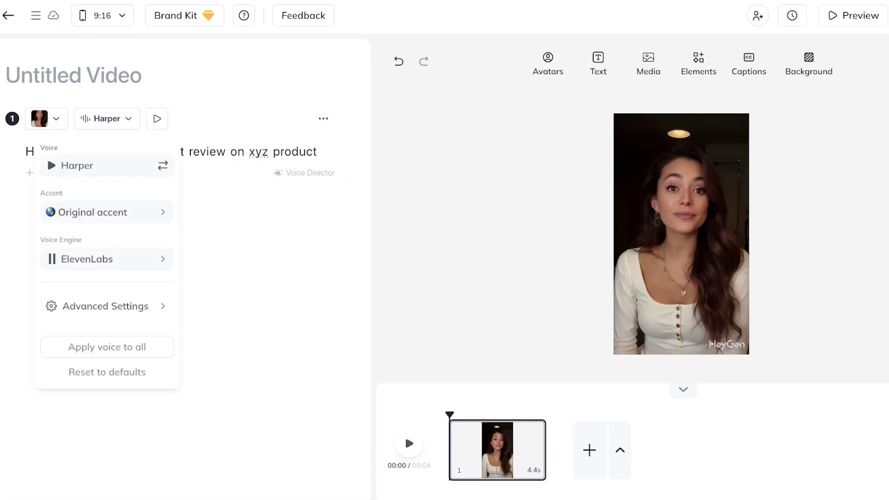
{"action": "left_click", "coordinate": [107, 212]}
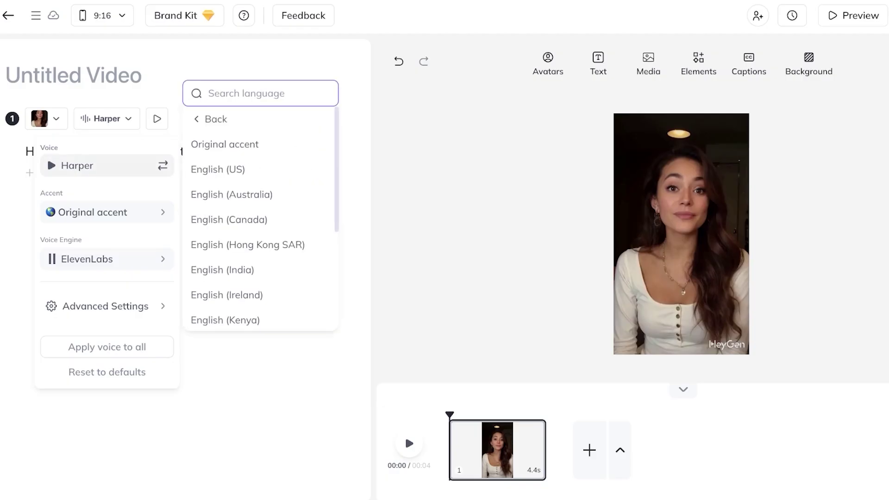
{"action": "left_click", "coordinate": [47, 157]}
{"action": "left_click", "coordinate": [228, 73]}
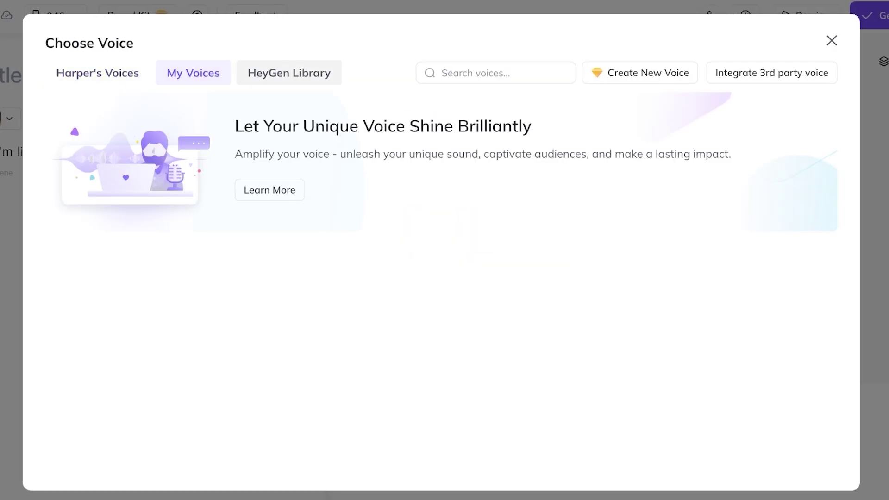
{"action": "left_click", "coordinate": [324, 74]}
{"action": "scroll", "coordinate": [476, 278], "scroll_direction": "down", "scroll_amount": 1}
{"action": "scroll", "coordinate": [441, 309], "scroll_direction": "down", "scroll_amount": 3}
{"action": "scroll", "coordinate": [440, 310], "scroll_direction": "up", "scroll_amount": 4}
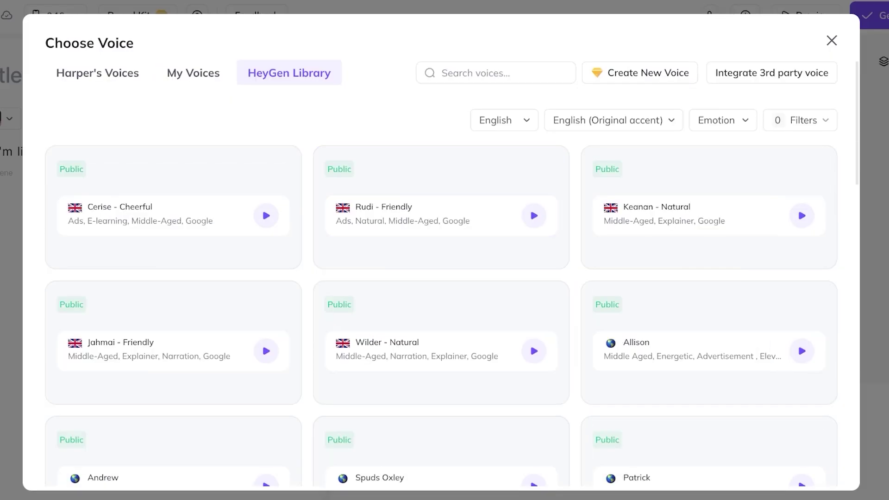
{"action": "scroll", "coordinate": [708, 130], "scroll_direction": "down", "scroll_amount": 3}
{"action": "scroll", "coordinate": [439, 296], "scroll_direction": "up", "scroll_amount": 3}
{"action": "left_click", "coordinate": [832, 41]}
- Review the available accents, voice engines and voice models for the Harper voice
{"action": "left_click", "coordinate": [104, 118]}
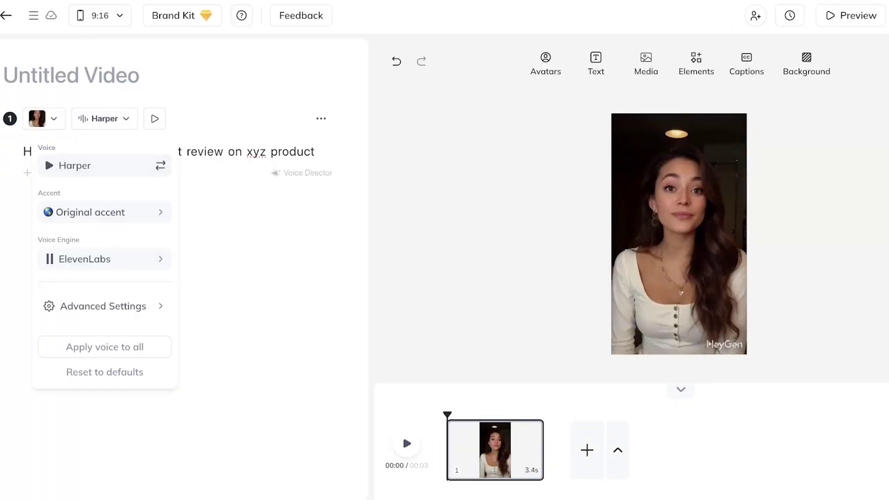
{"action": "left_click", "coordinate": [105, 212]}
{"action": "left_click", "coordinate": [104, 259]}
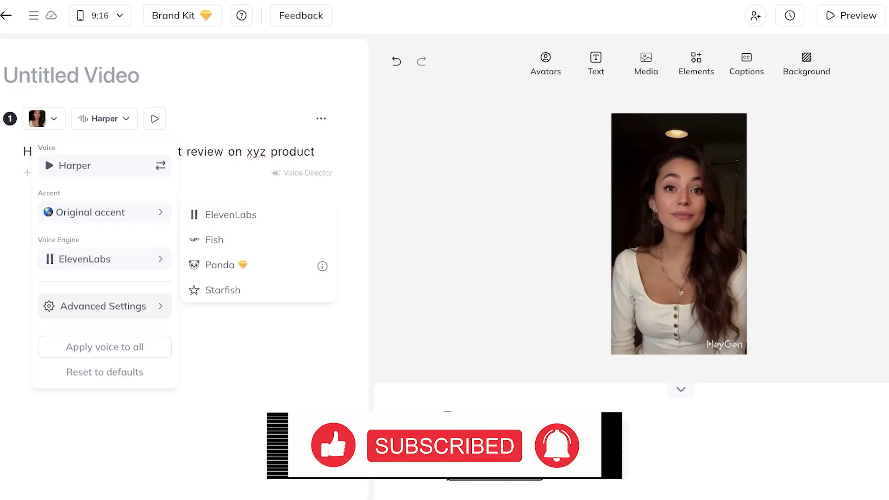
{"action": "left_click", "coordinate": [104, 306]}
{"action": "left_click", "coordinate": [250, 214]}
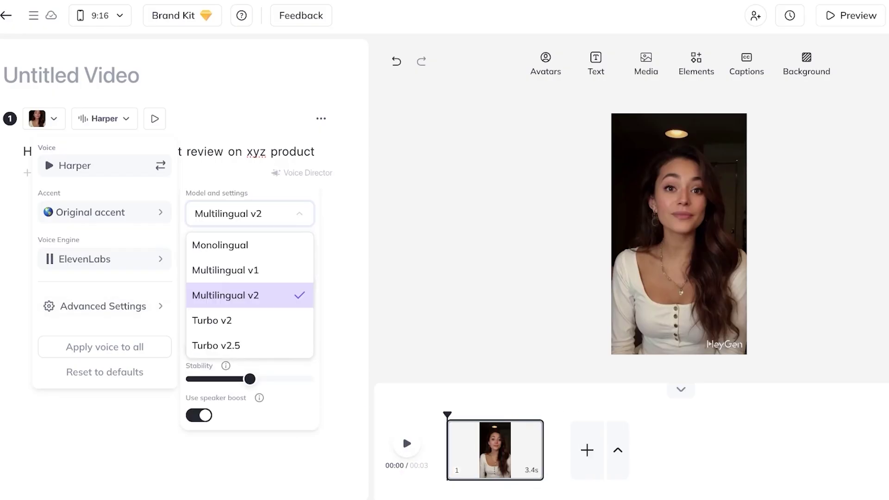
{"action": "left_click", "coordinate": [250, 214]}
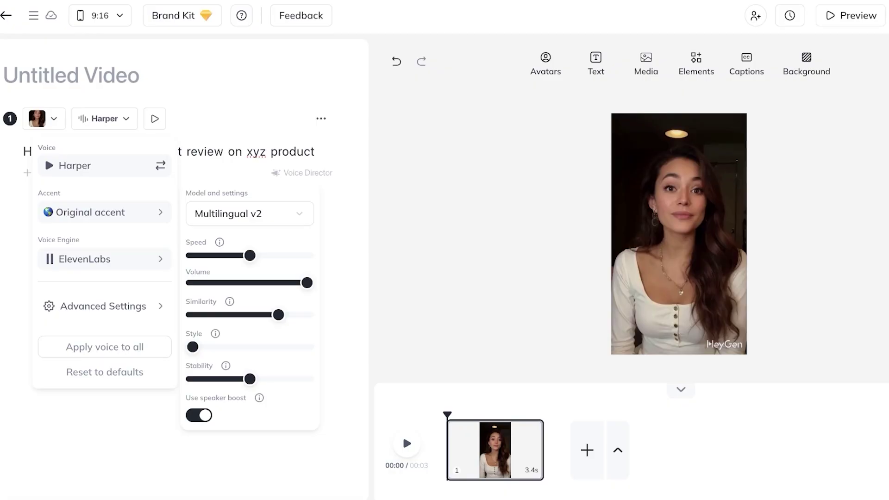
- Raise the Harper voice's Style slightly, lower its Similarity a little, and preview the scene's spoken script
{"action": "mouse_move", "coordinate": [215, 333]}
{"action": "left_click_drag", "start_coordinate": [193, 346], "coordinate": [210, 347]}
{"action": "left_click_drag", "start_coordinate": [279, 314], "coordinate": [265, 315]}
{"action": "key", "text": "Escape"}
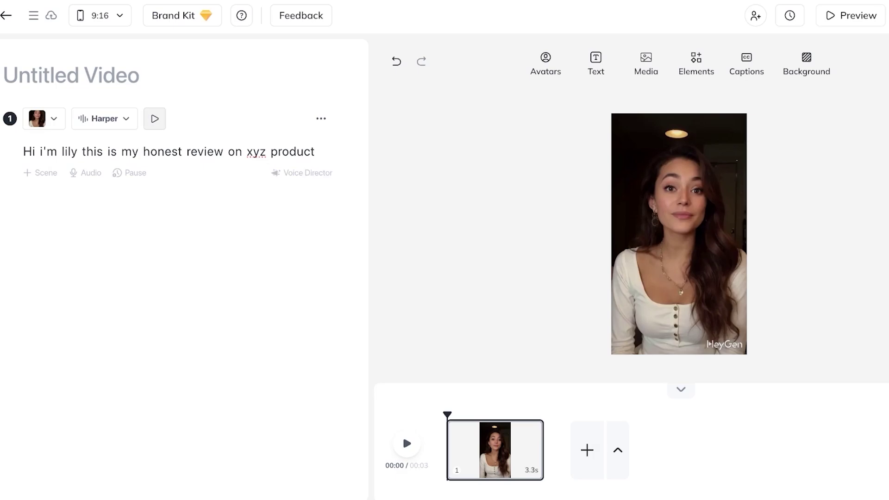
{"action": "left_click", "coordinate": [155, 118]}
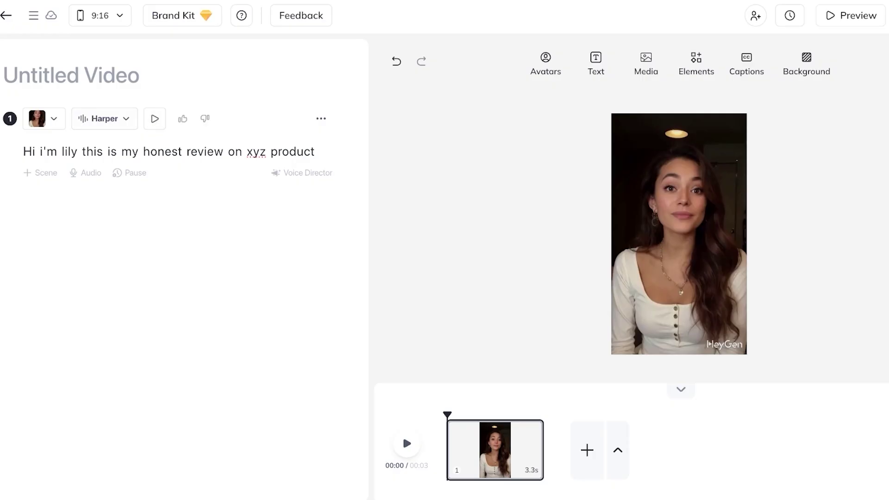
- Raise the Harper voice's Style further in its advanced settings and preview the script again
{"action": "left_click", "coordinate": [104, 119]}
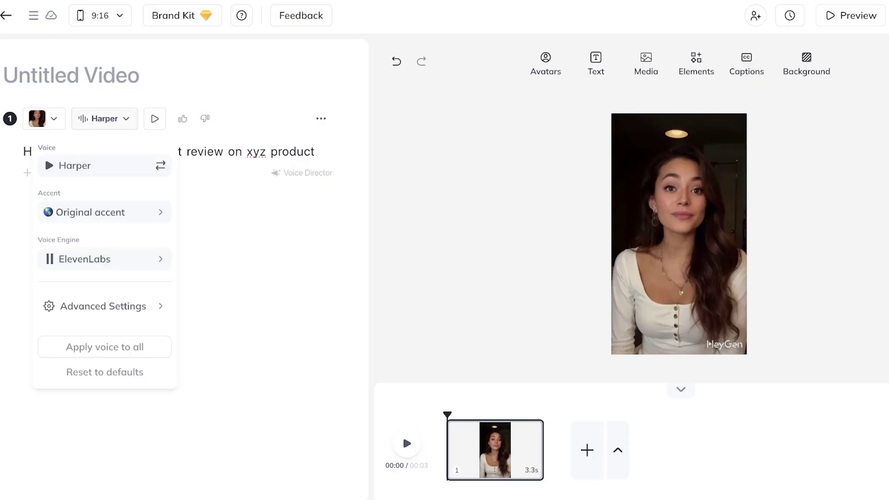
{"action": "left_click", "coordinate": [104, 306]}
{"action": "left_click_drag", "start_coordinate": [209, 347], "coordinate": [225, 346]}
{"action": "left_click", "coordinate": [154, 119]}
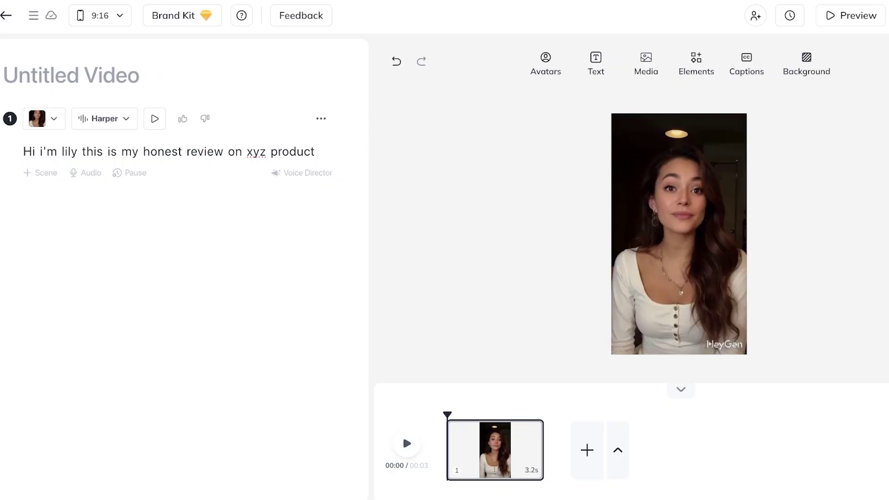
- Open the audio recorder for the avatar and choose the FIFINE 683 Microphone as input device
{"action": "left_click", "coordinate": [86, 173]}
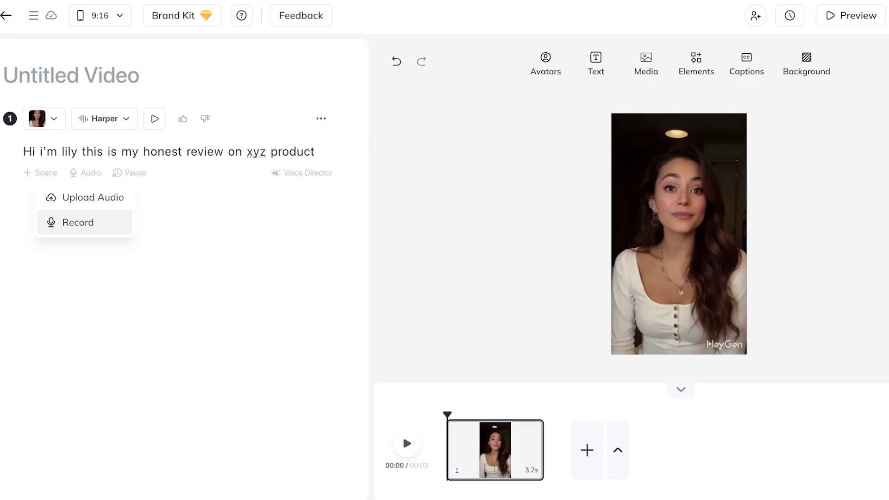
{"action": "left_click", "coordinate": [79, 222]}
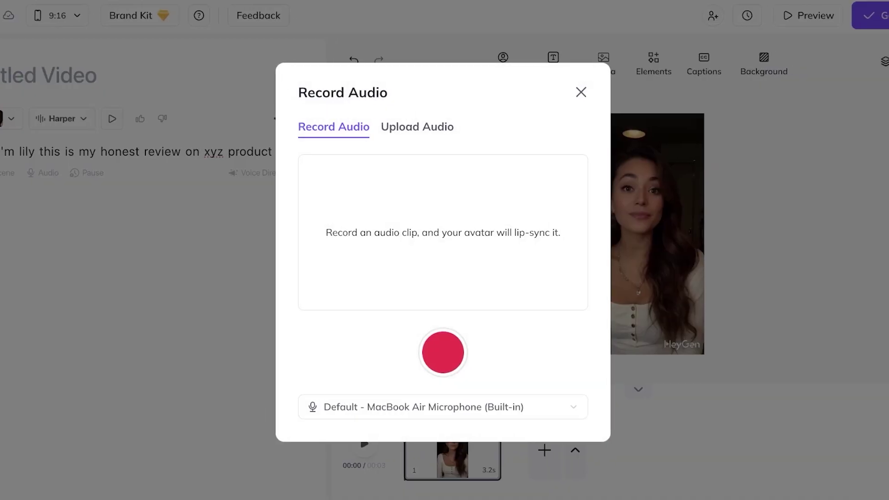
{"action": "left_click", "coordinate": [443, 407]}
{"action": "left_click", "coordinate": [398, 339]}
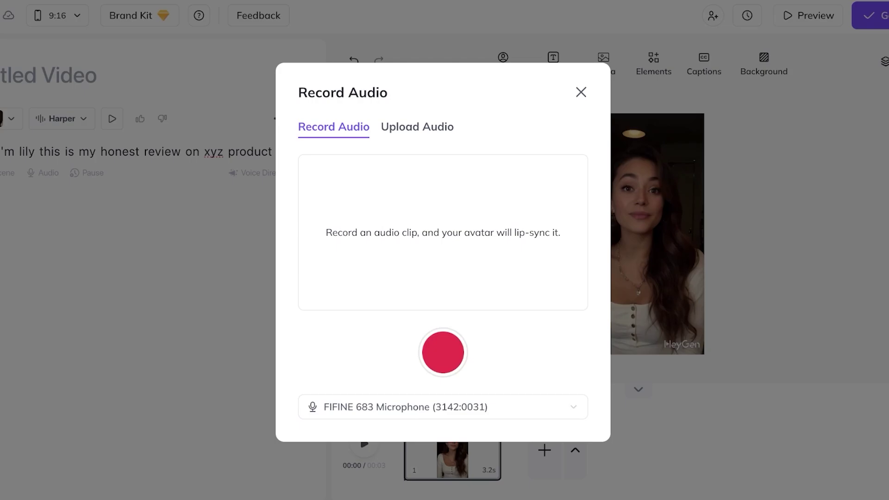
- Record a spoken XYZ product review of about 29 seconds and add it to the video as audio
{"action": "left_click", "coordinate": [443, 352]}
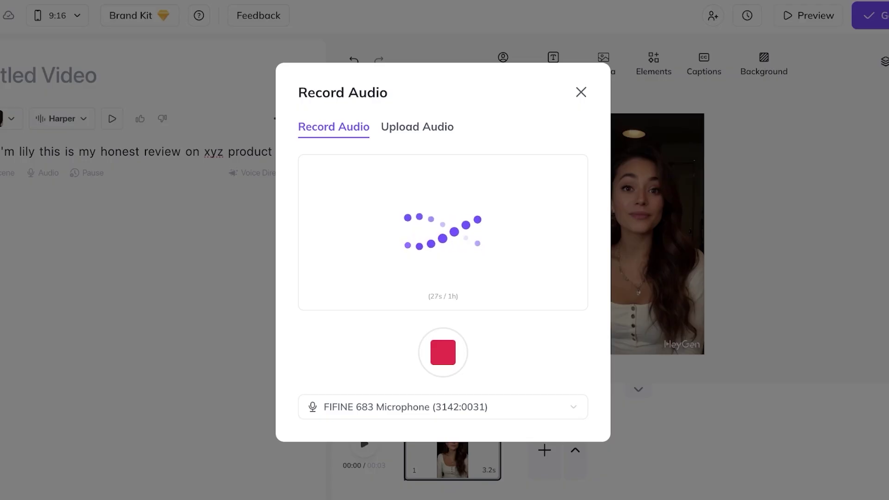
{"action": "left_click", "coordinate": [443, 352]}
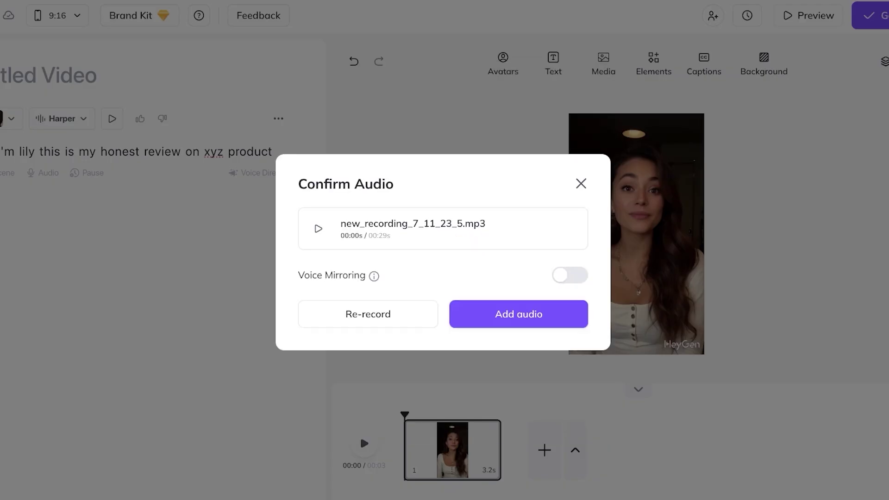
{"action": "left_click", "coordinate": [518, 314]}
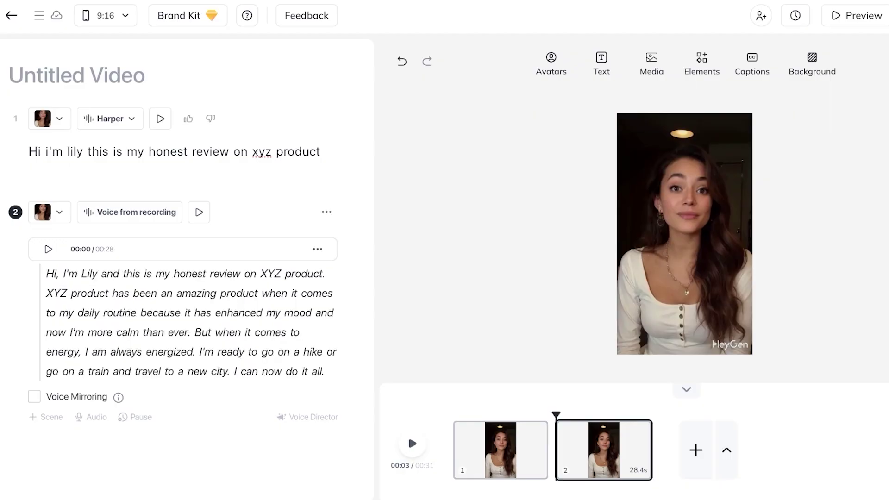
- Delete the first scene with the typed script and briefly play back the recorded audio
{"action": "left_click", "coordinate": [326, 118]}
{"action": "left_click", "coordinate": [306, 218]}
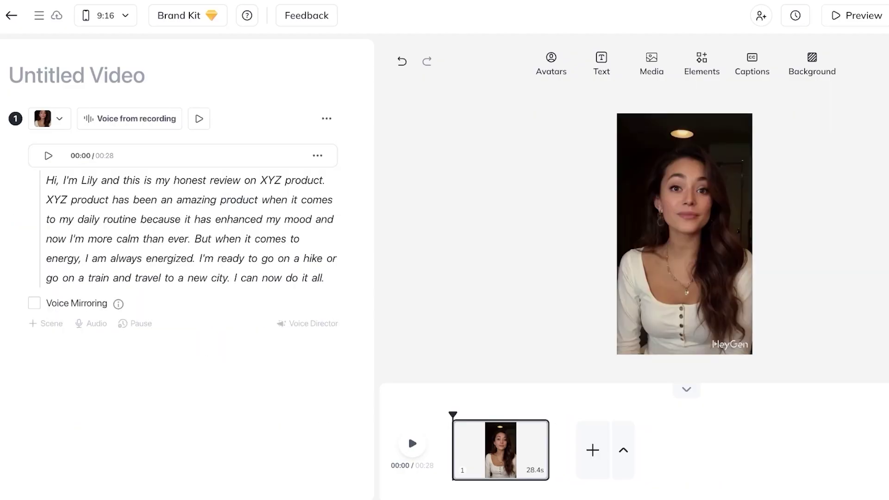
{"action": "left_click", "coordinate": [48, 155]}
{"action": "left_click", "coordinate": [49, 156]}
{"action": "left_click", "coordinate": [684, 233]}
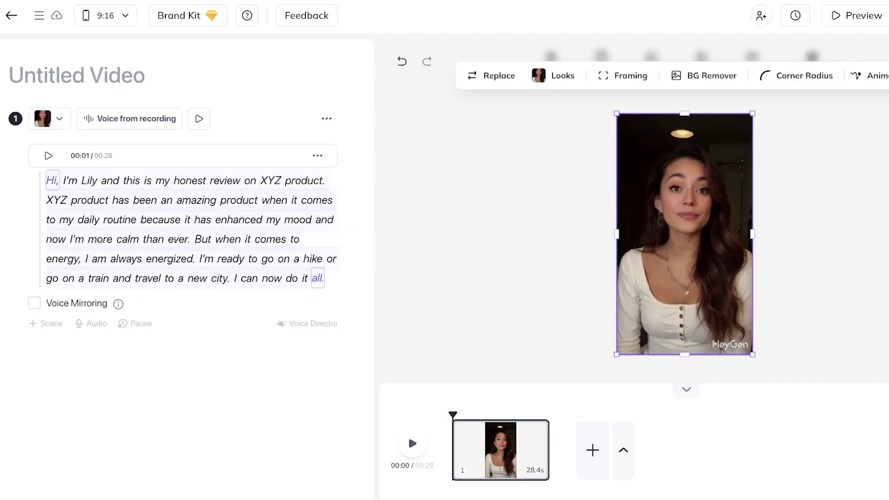
{"action": "key", "text": "Escape"}
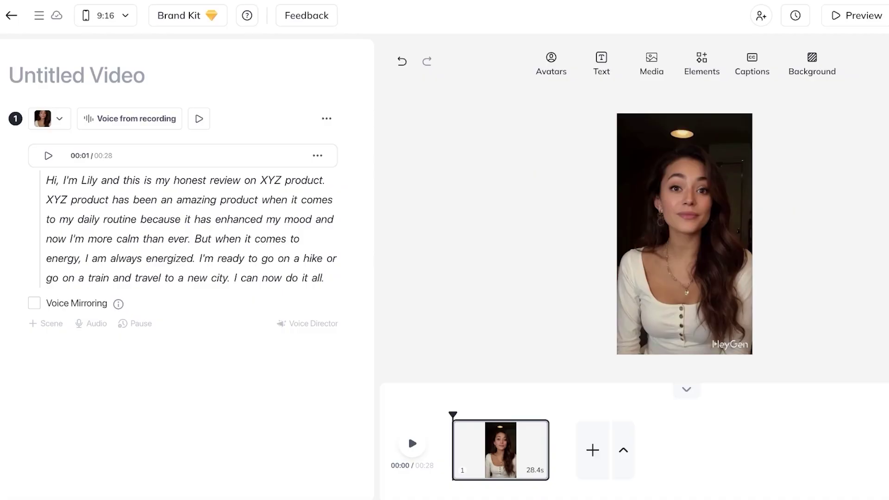
- Enable Voice Mirroring for the recorded audio so it uses the Harper voice, and play the result
{"action": "left_click", "coordinate": [34, 303]}
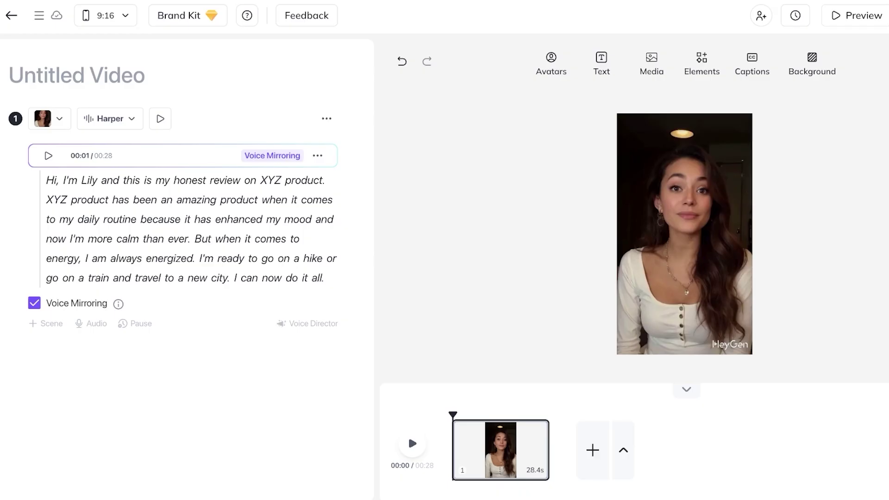
{"action": "left_click", "coordinate": [49, 155]}
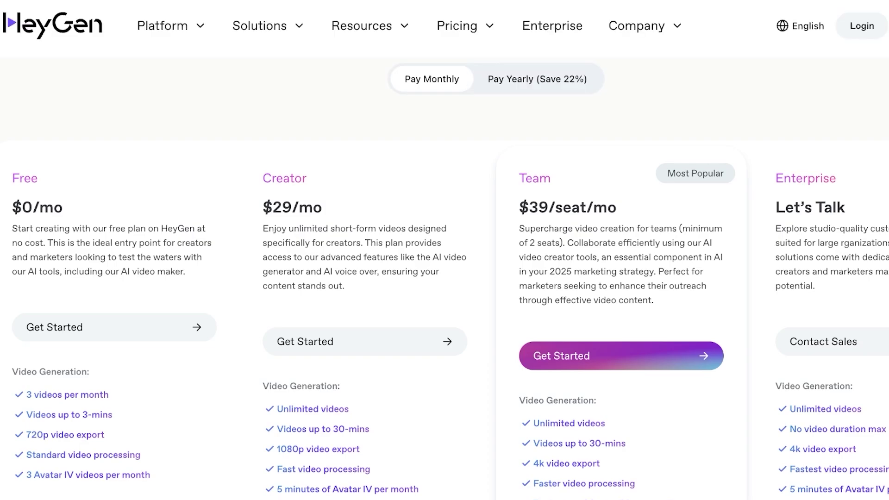
- Compare the features of the HeyGen pricing plans and their prices under monthly and yearly payment
{"action": "scroll", "coordinate": [444, 278], "scroll_direction": "down", "scroll_amount": 1}
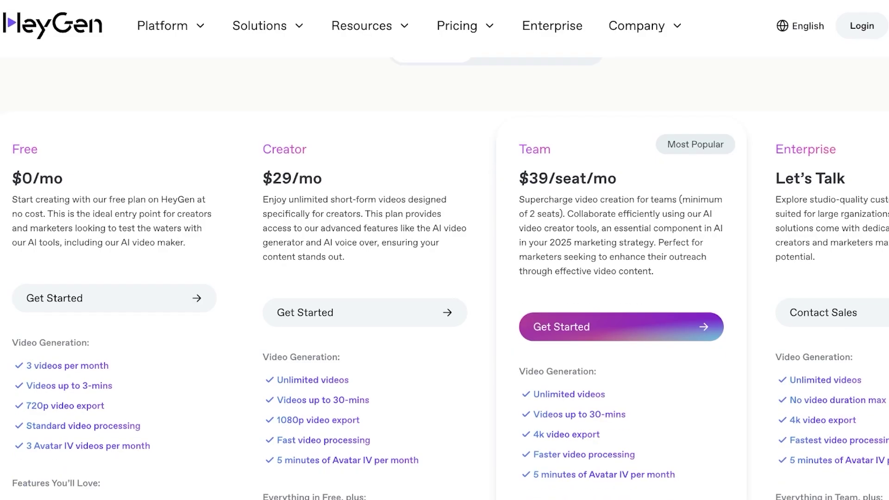
{"action": "scroll", "coordinate": [444, 277], "scroll_direction": "down", "scroll_amount": 1}
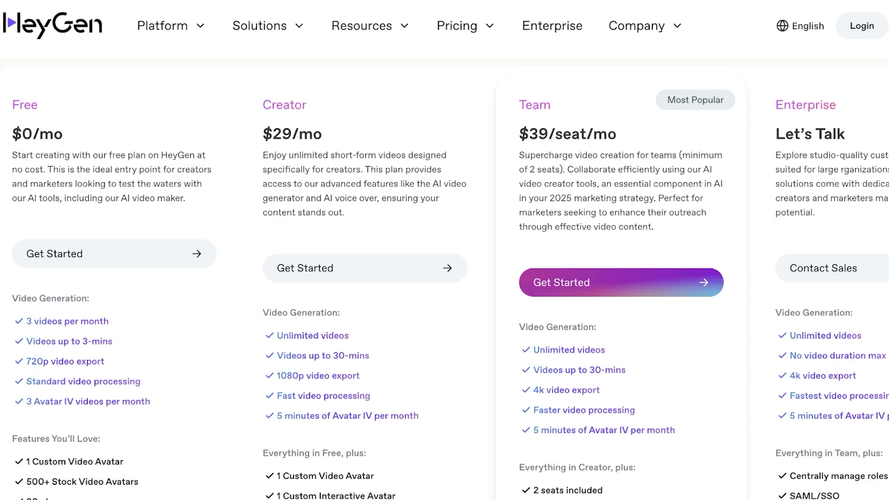
{"action": "scroll", "coordinate": [444, 277], "scroll_direction": "down", "scroll_amount": 1}
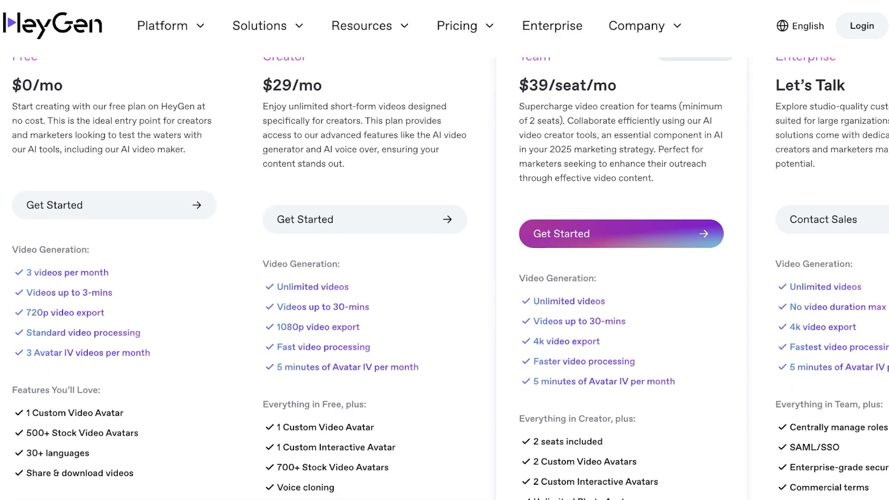
{"action": "scroll", "coordinate": [444, 277], "scroll_direction": "down", "scroll_amount": 3}
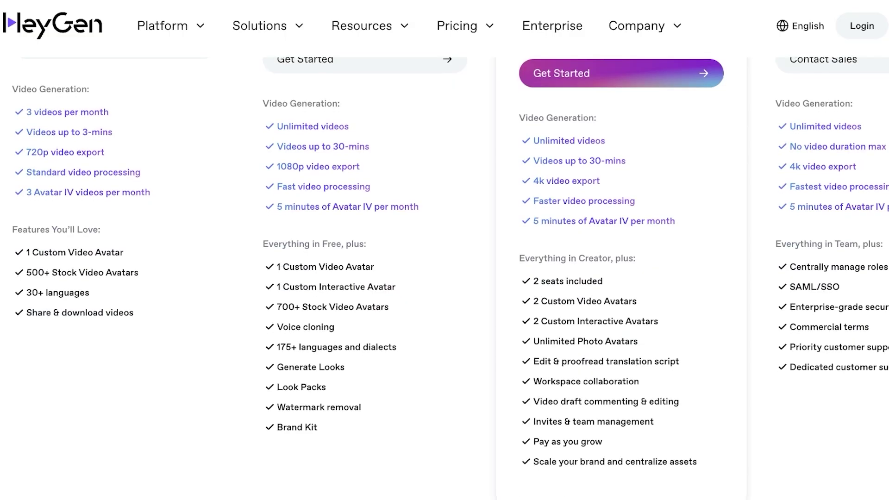
{"action": "scroll", "coordinate": [445, 278], "scroll_direction": "up", "scroll_amount": 8}
{"action": "scroll", "coordinate": [444, 278], "scroll_direction": "down", "scroll_amount": 3}
{"action": "scroll", "coordinate": [444, 277], "scroll_direction": "up", "scroll_amount": 1}
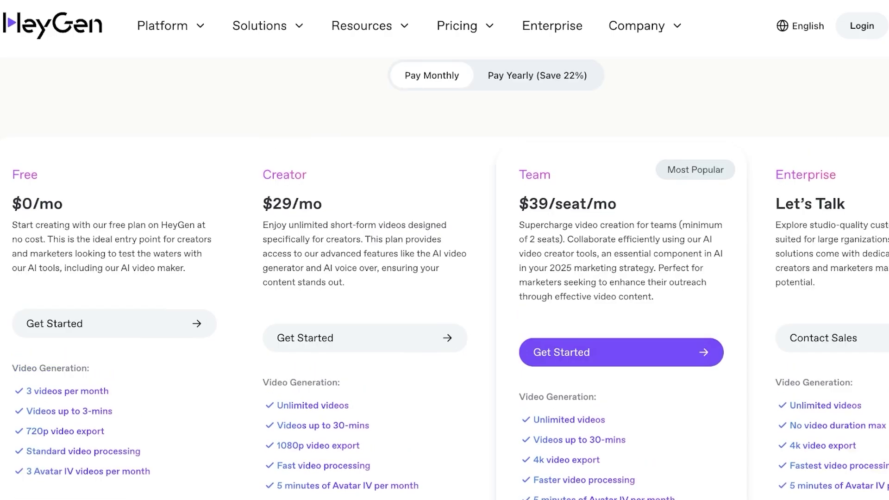
{"action": "left_click", "coordinate": [537, 76]}
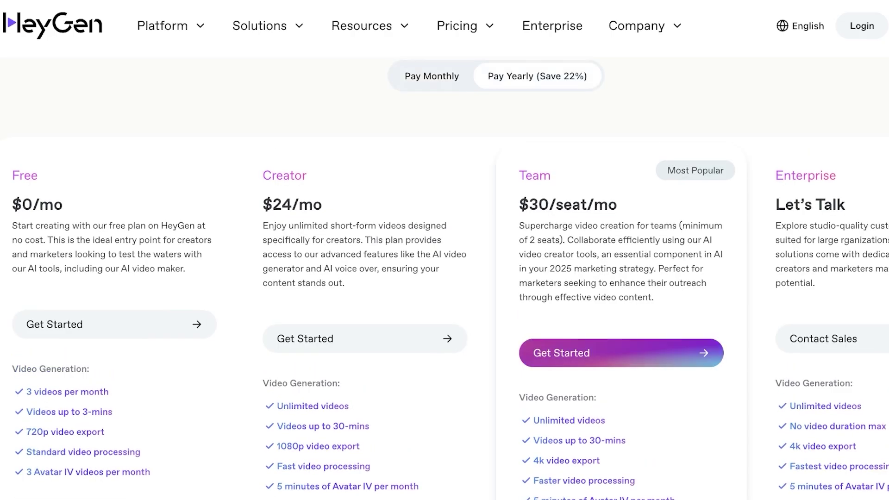
{"action": "left_click", "coordinate": [432, 76]}
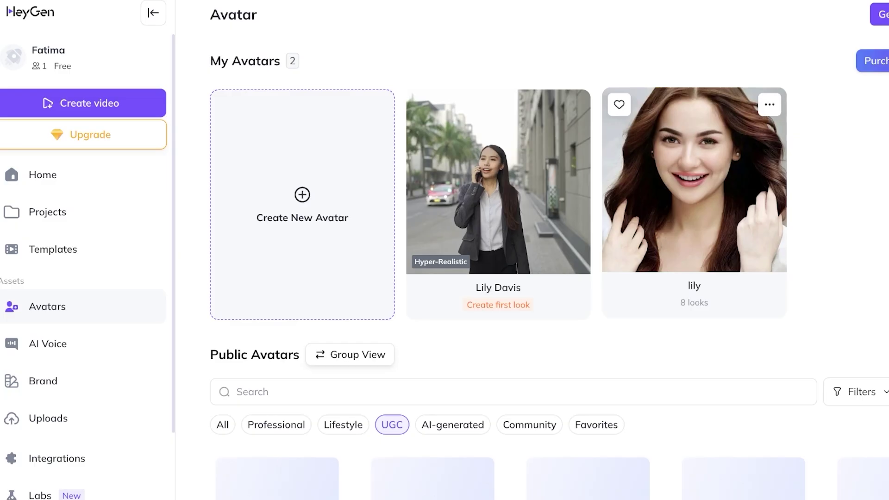
- Look over the UGC public avatars on the Avatars page and return to the Home page
{"action": "scroll", "coordinate": [588, 305], "scroll_direction": "down", "scroll_amount": 5}
{"action": "left_click", "coordinate": [634, 233]}
{"action": "scroll", "coordinate": [532, 277], "scroll_direction": "up", "scroll_amount": 15}
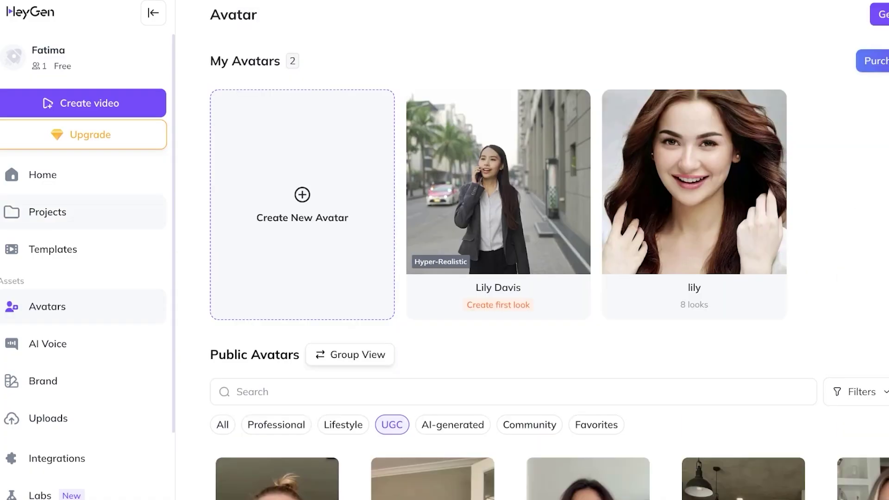
{"action": "left_click", "coordinate": [43, 175]}
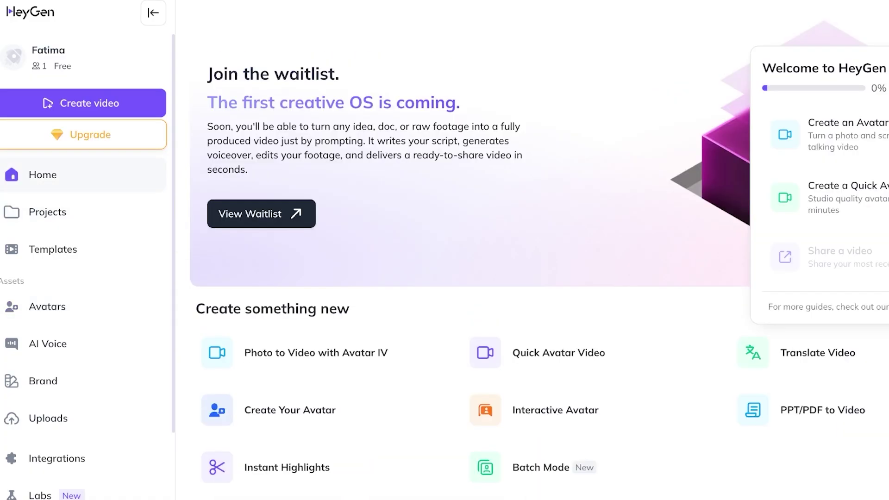